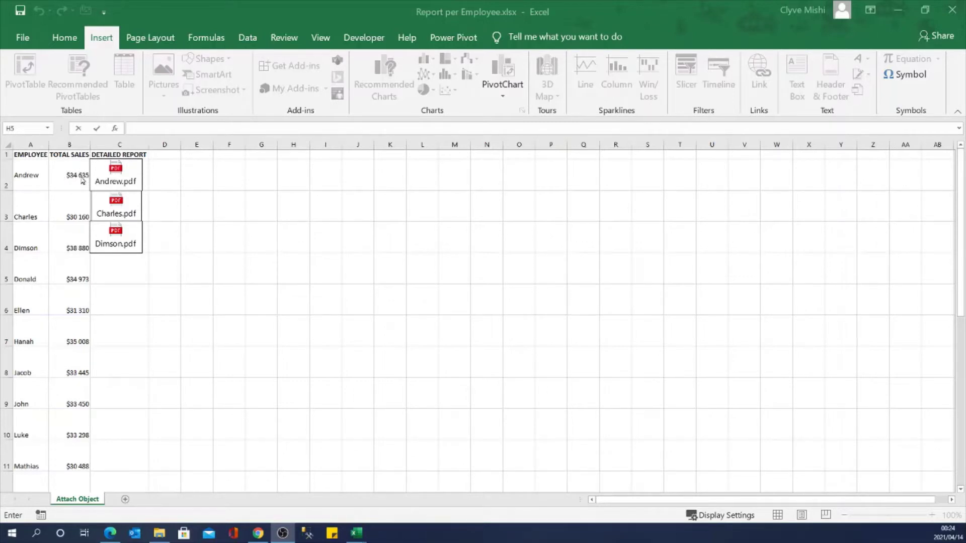
# - Open the embedded PDF report in row 2, check its grand total of sales, and close it
pyautogui.doubleClick(116, 177)
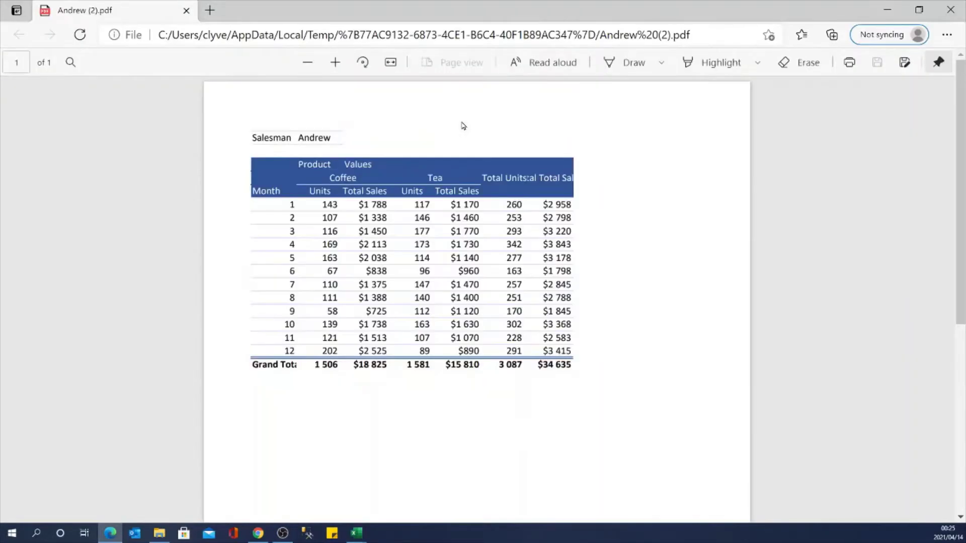
pyautogui.doubleClick(558, 366)
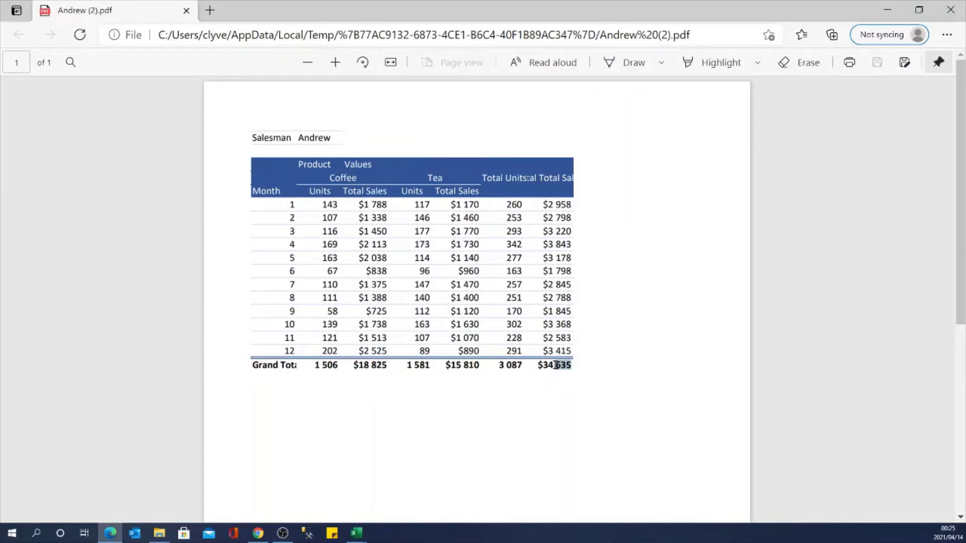
pyautogui.click(439, 284)
pyautogui.click(949, 10)
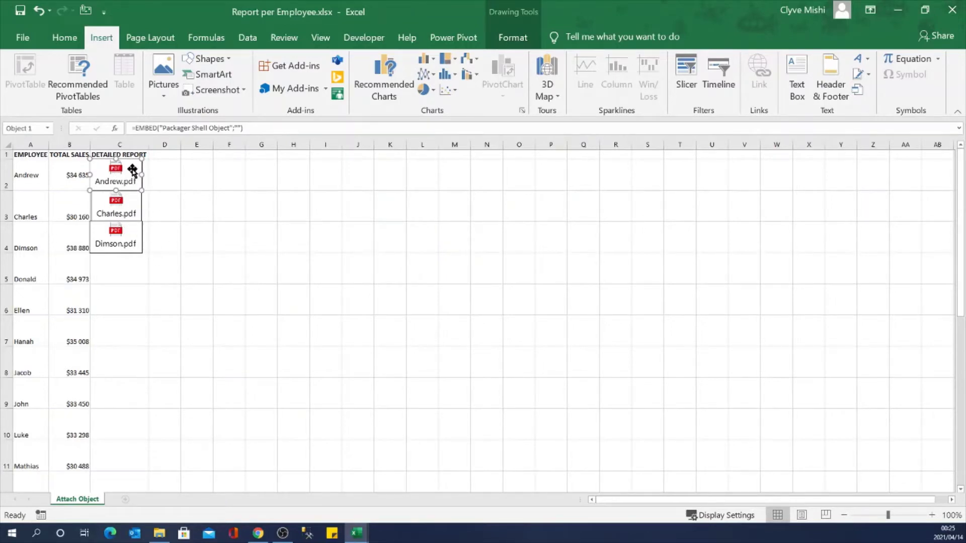
pyautogui.doubleClick(175, 209)
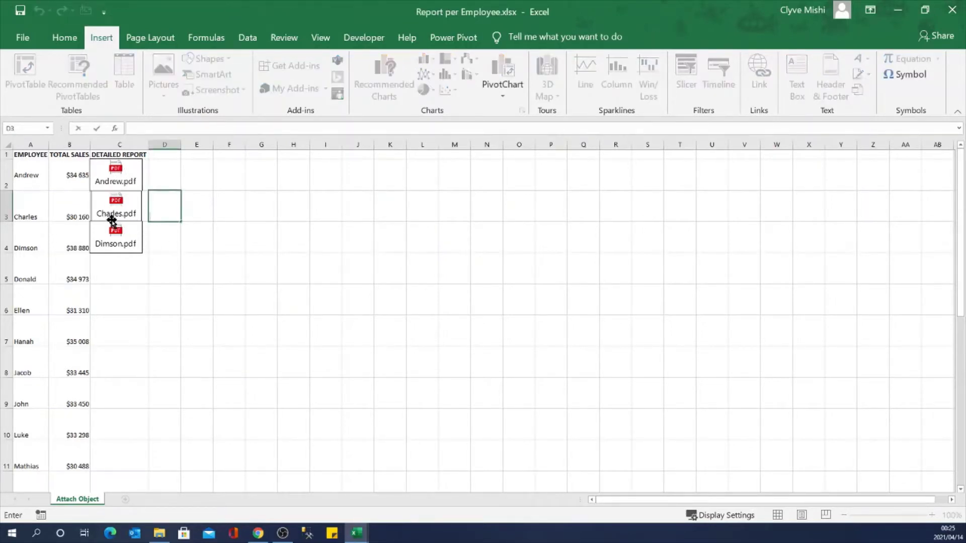
pyautogui.click(181, 240)
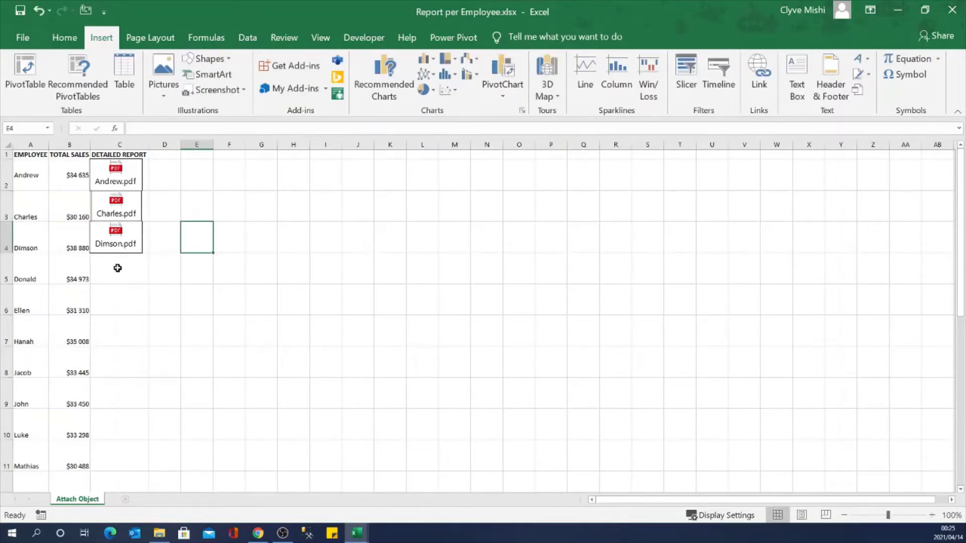
# - Start inserting an object from file in cell C5, choosing the PDF named after the row 5 employee from the Day15 folder
pyautogui.click(134, 278)
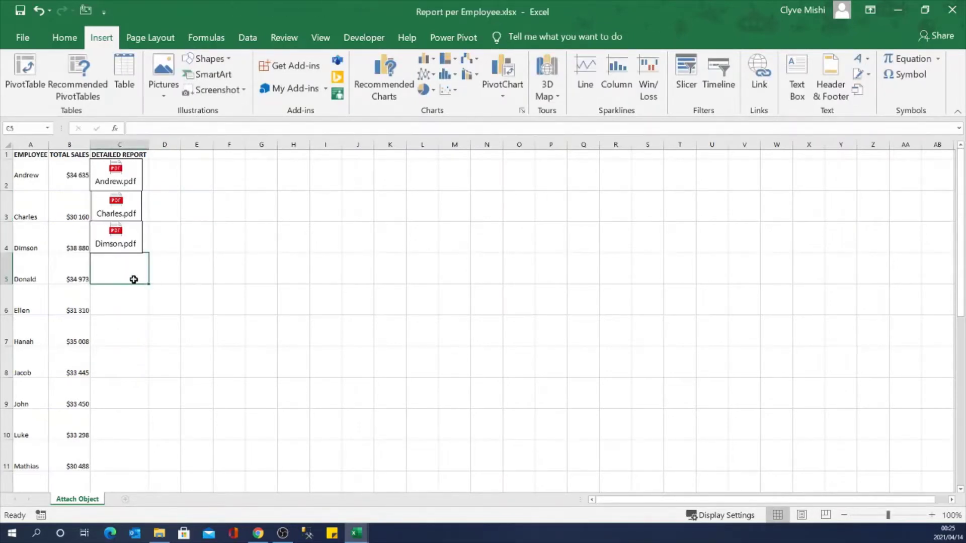
pyautogui.click(104, 42)
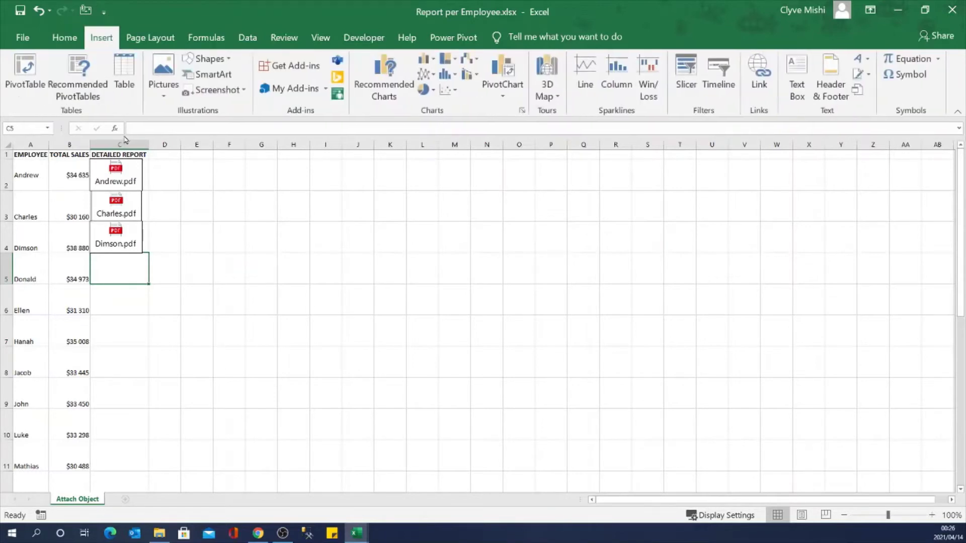
pyautogui.click(859, 91)
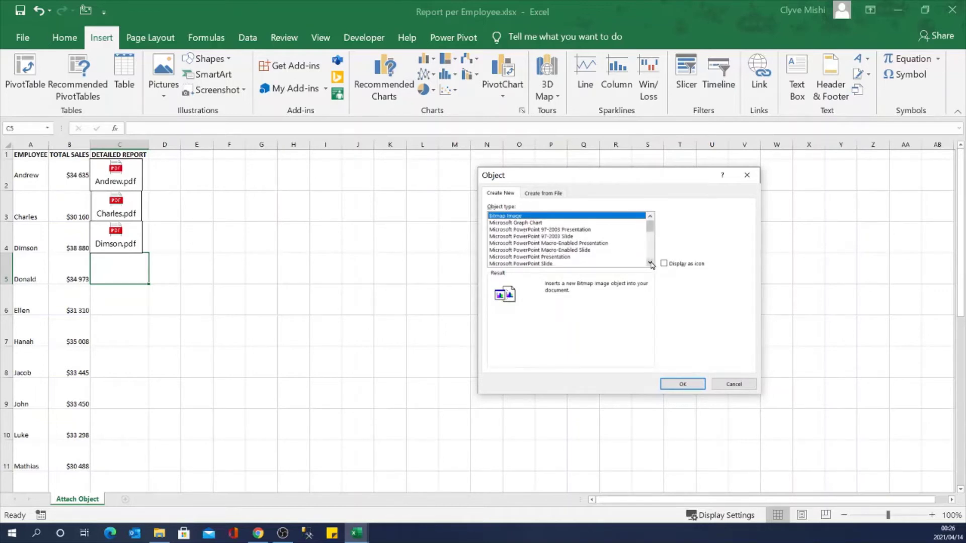
pyautogui.scroll(-3, 652, 263)
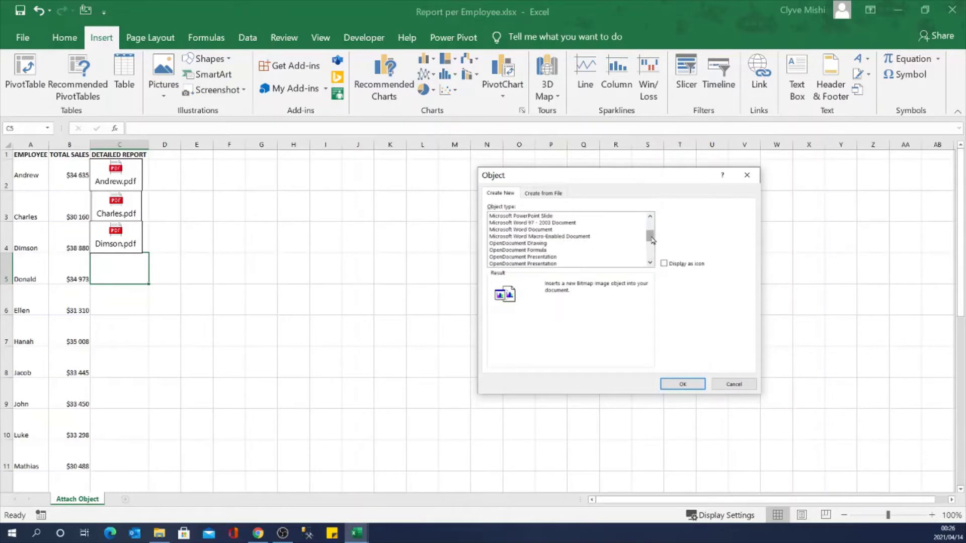
pyautogui.click(652, 263)
pyautogui.click(652, 263)
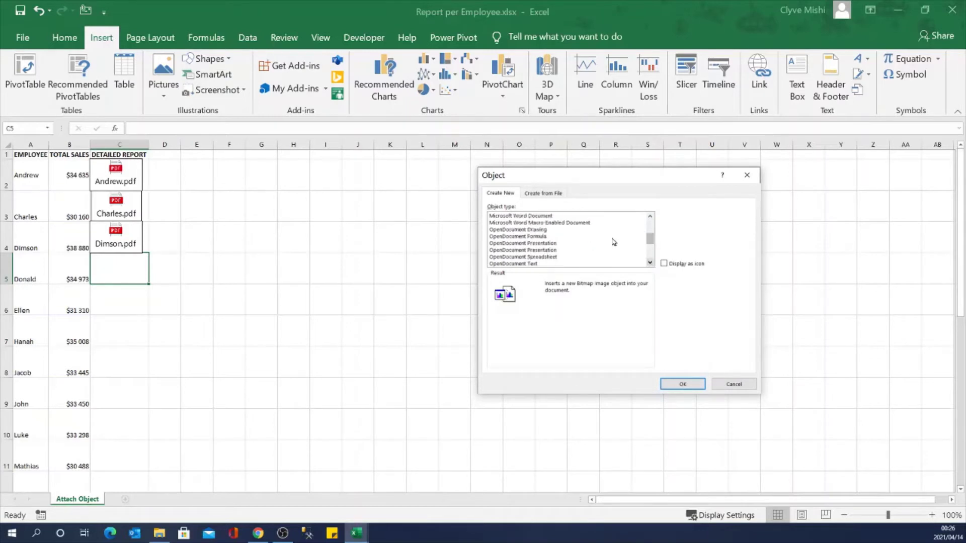
pyautogui.click(546, 199)
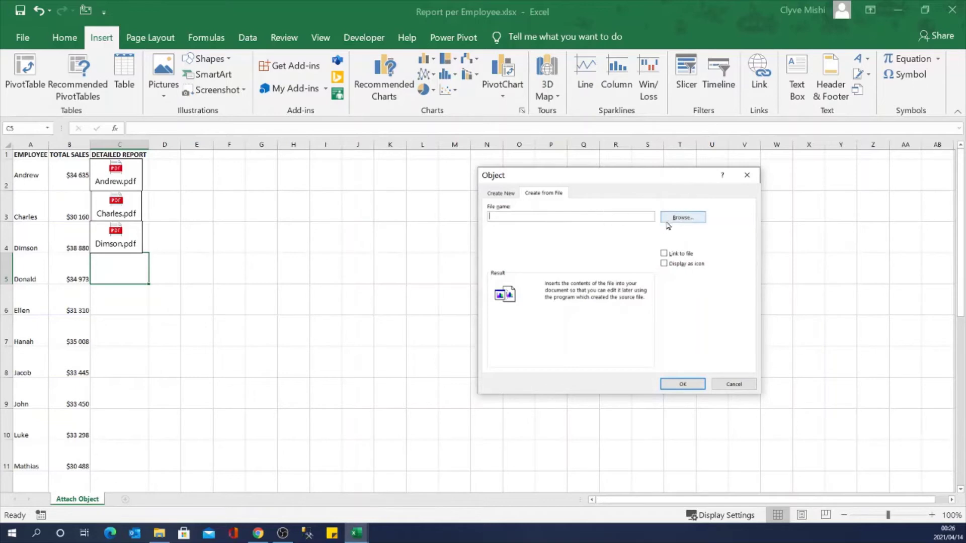
pyautogui.click(682, 217)
pyautogui.moveTo(556, 340); pyautogui.dragTo(557, 244)
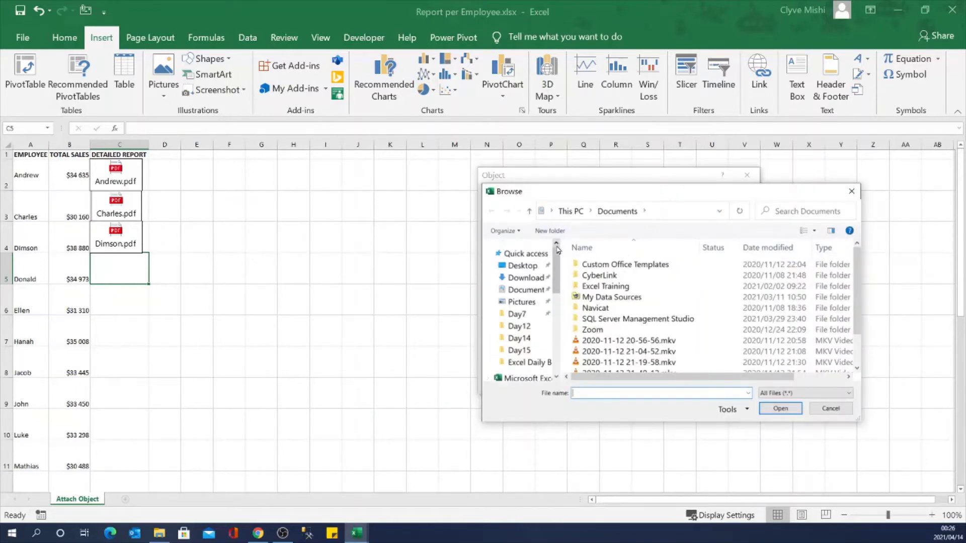
pyautogui.click(523, 351)
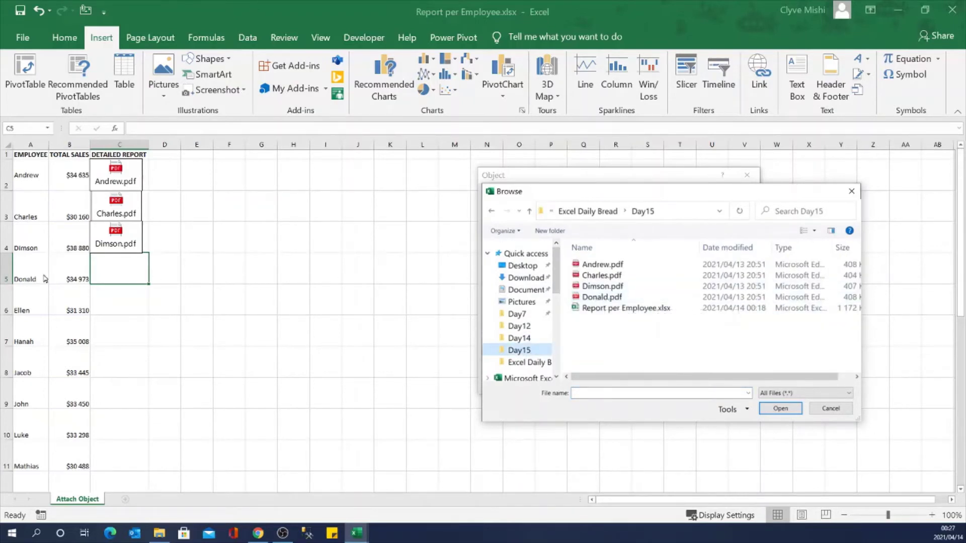
pyautogui.doubleClick(601, 297)
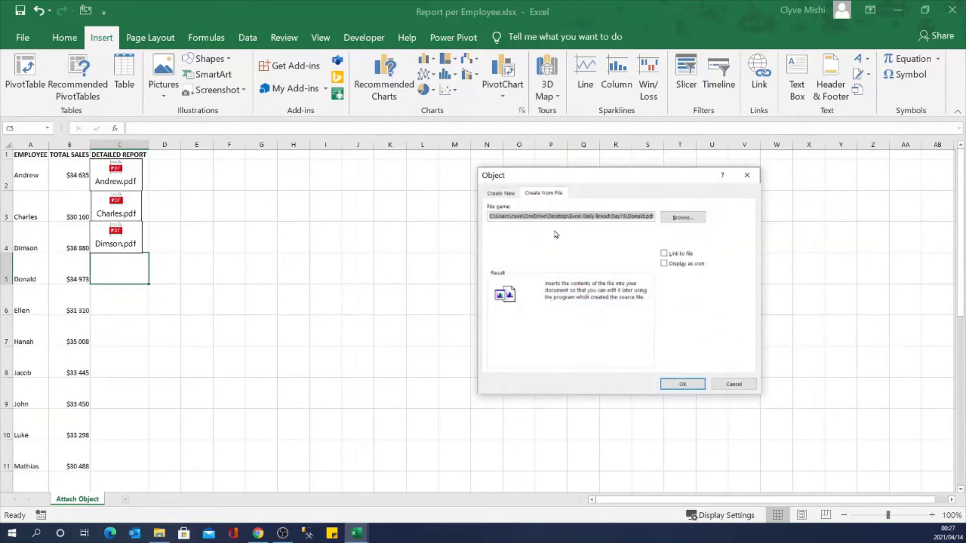
# - Insert the chosen PDF as an embedded object displayed as an icon, without linking to the file
pyautogui.click(664, 254)
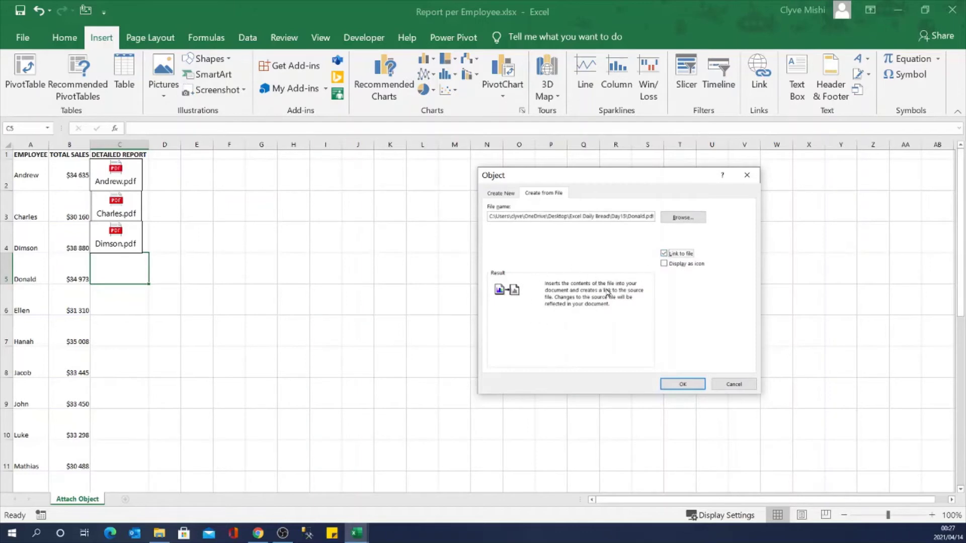
pyautogui.click(664, 264)
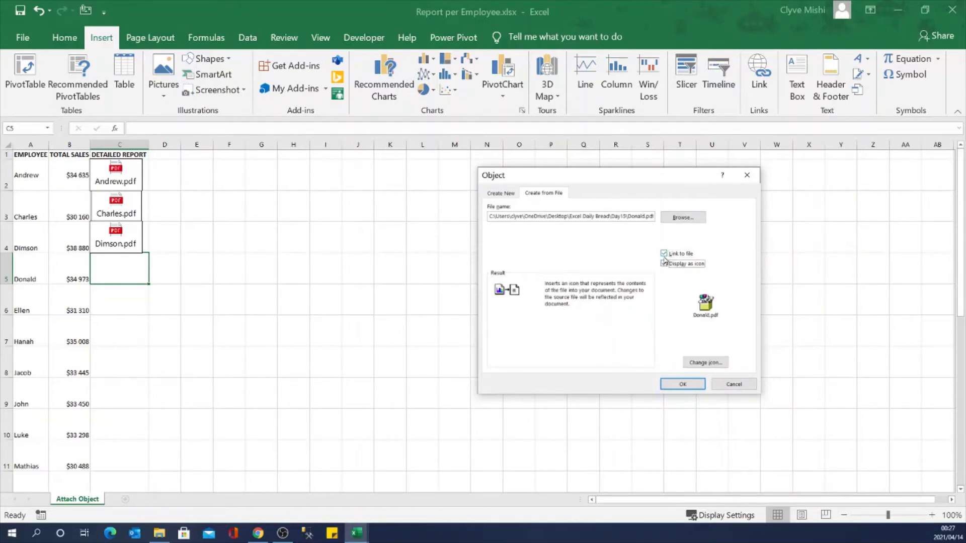
pyautogui.click(664, 253)
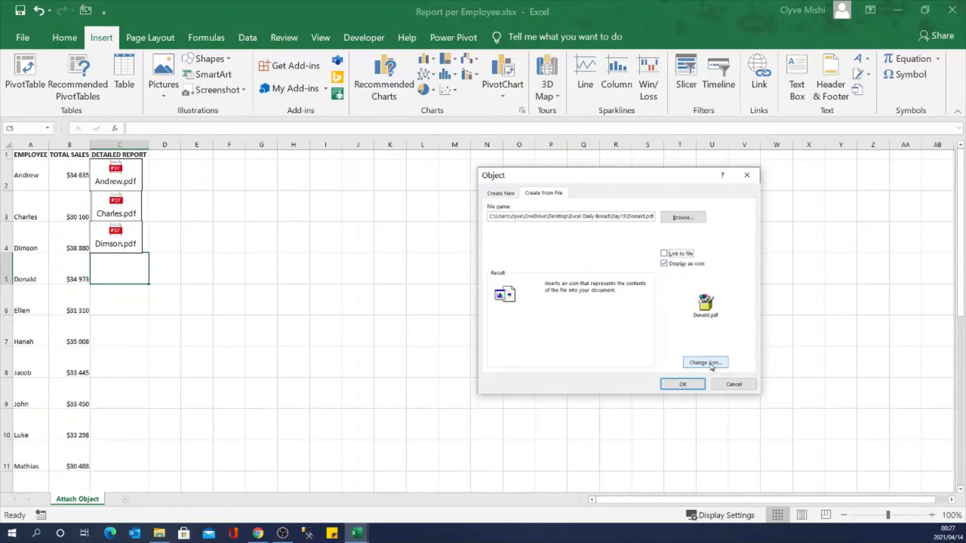
pyautogui.click(694, 387)
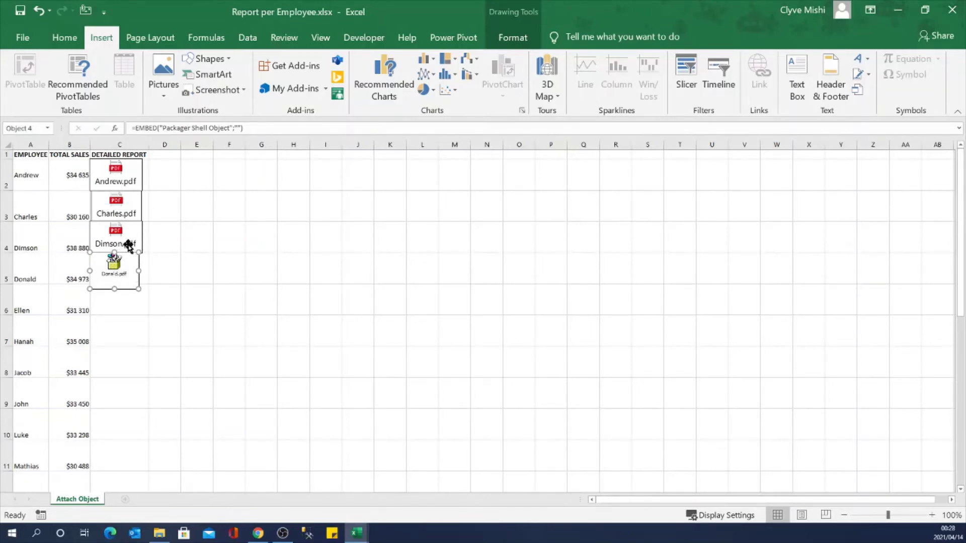
# - Save the workbook, and view the embedded PDF report in row 5 before closing it
pyautogui.hotkey('ctrl', 's')
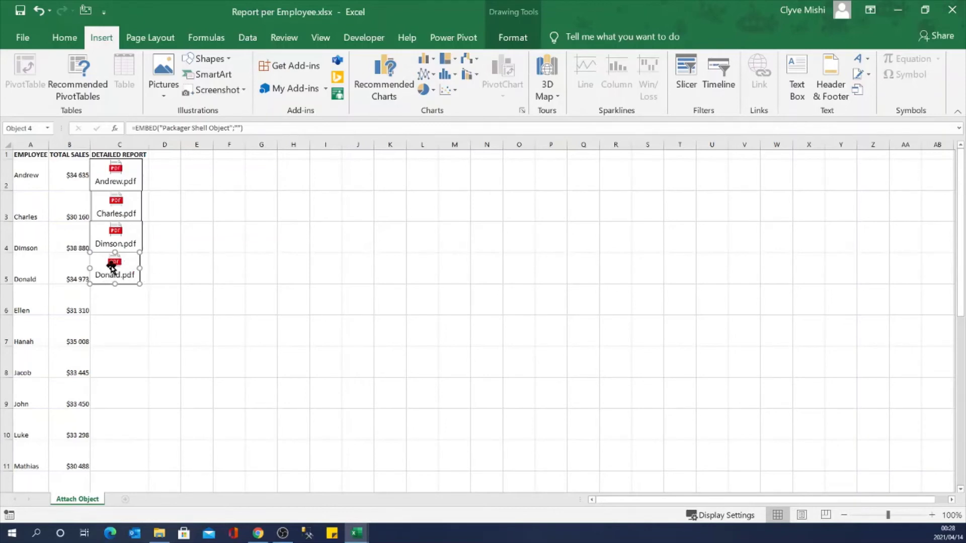
pyautogui.doubleClick(111, 268)
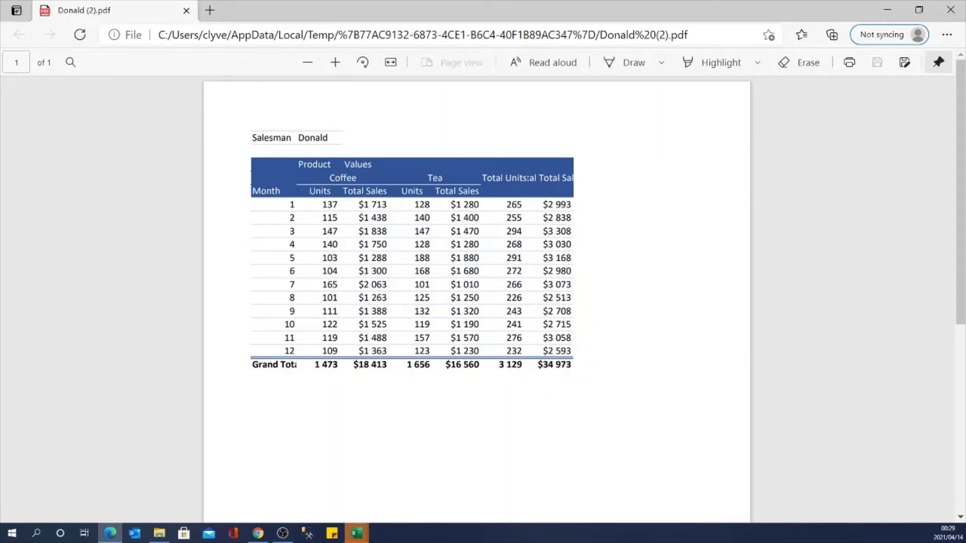
pyautogui.click(950, 9)
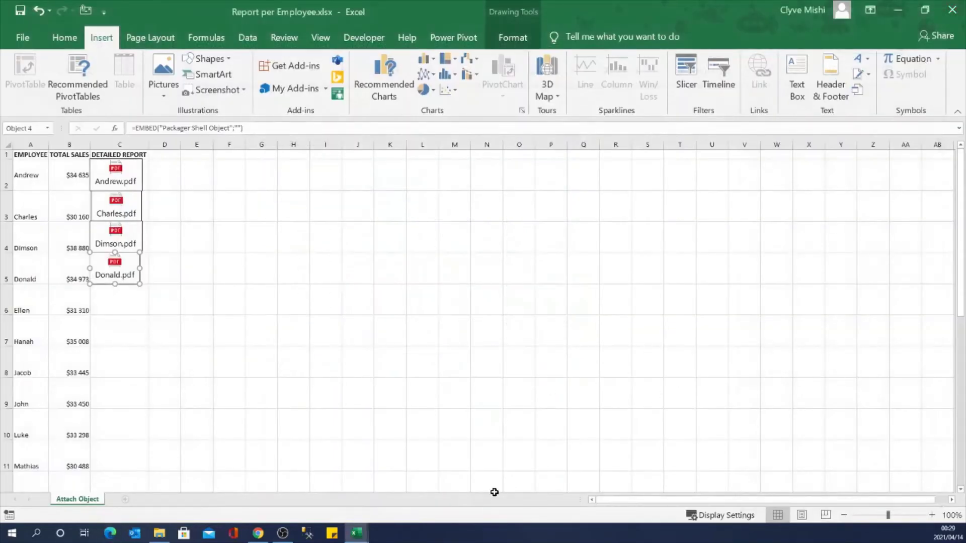
# - Switch to File Explorer and delete all four PDF reports from the Day15 folder, keeping Report per Employee.xlsx
pyautogui.click(159, 533)
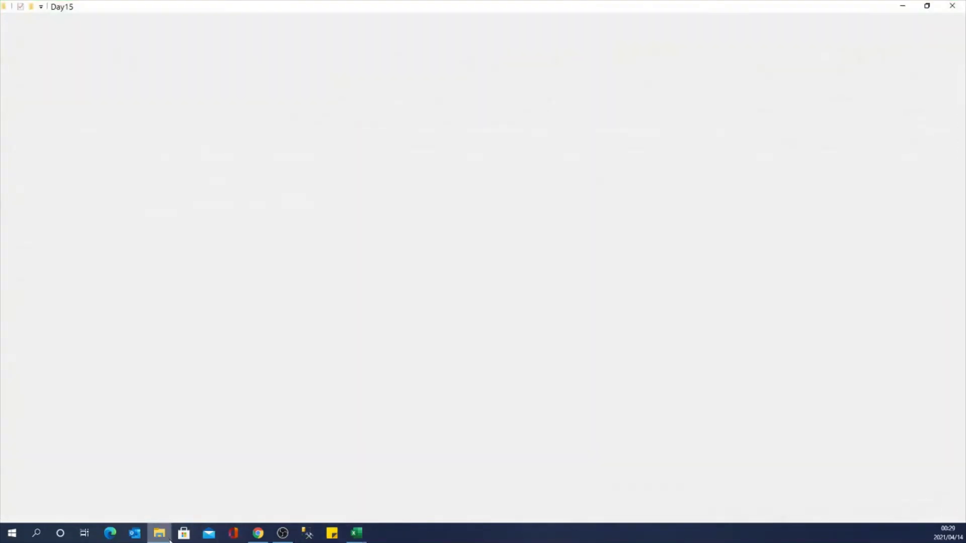
pyautogui.click(130, 107)
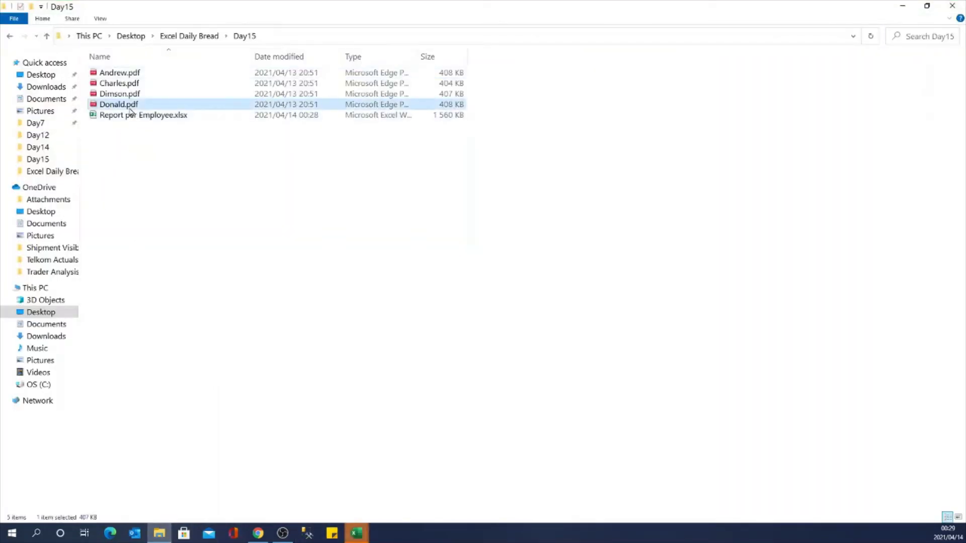
pyautogui.keyDown('shift'); pyautogui.click(136, 73); pyautogui.keyUp('shift')
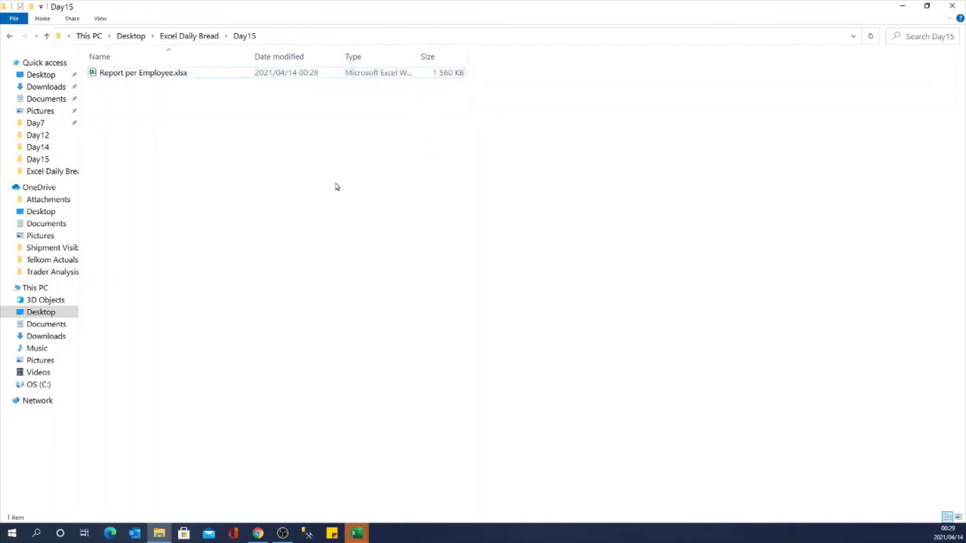
# - Switch back to the Report per Employee workbook in Excel and open the embedded PDF report in row 5
pyautogui.moveTo(360, 535)
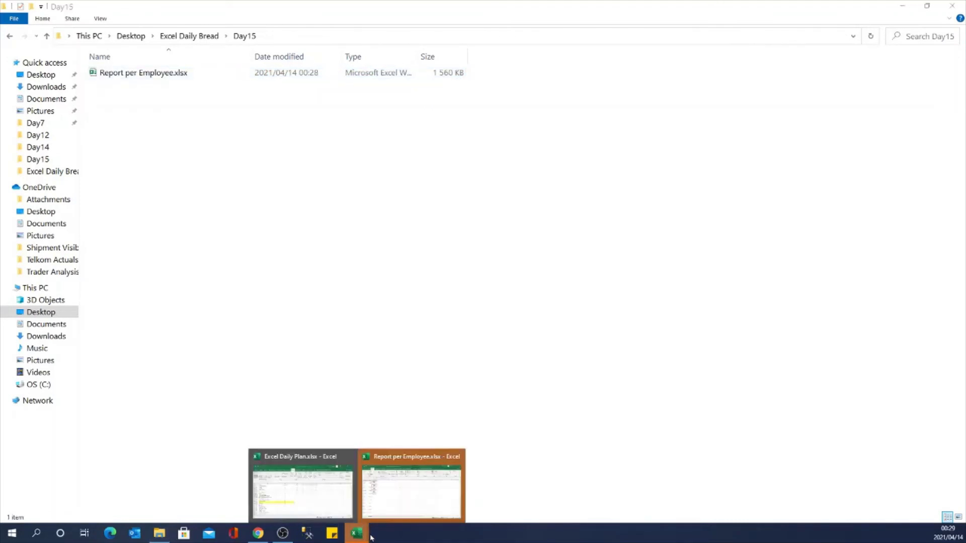
pyautogui.click(393, 504)
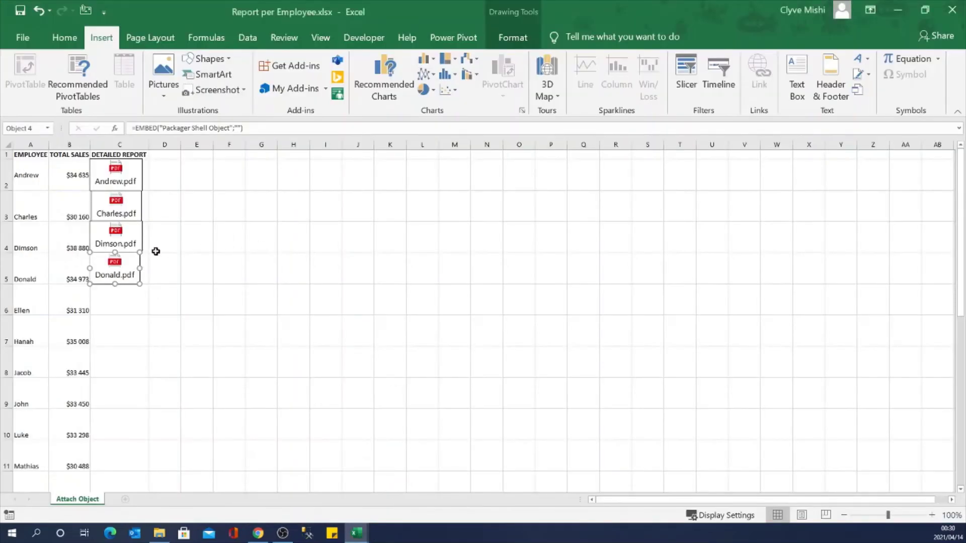
pyautogui.click(168, 275)
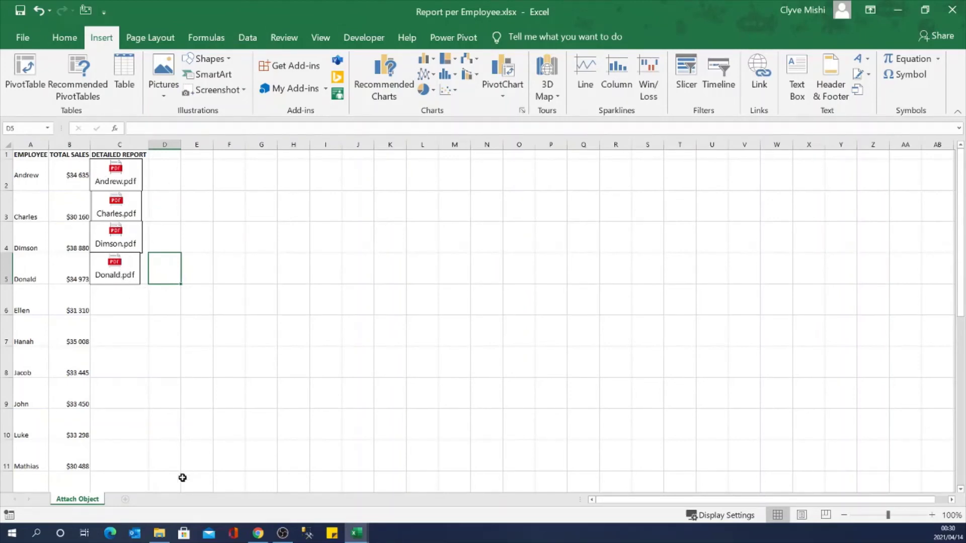
pyautogui.moveTo(159, 539)
pyautogui.doubleClick(120, 269)
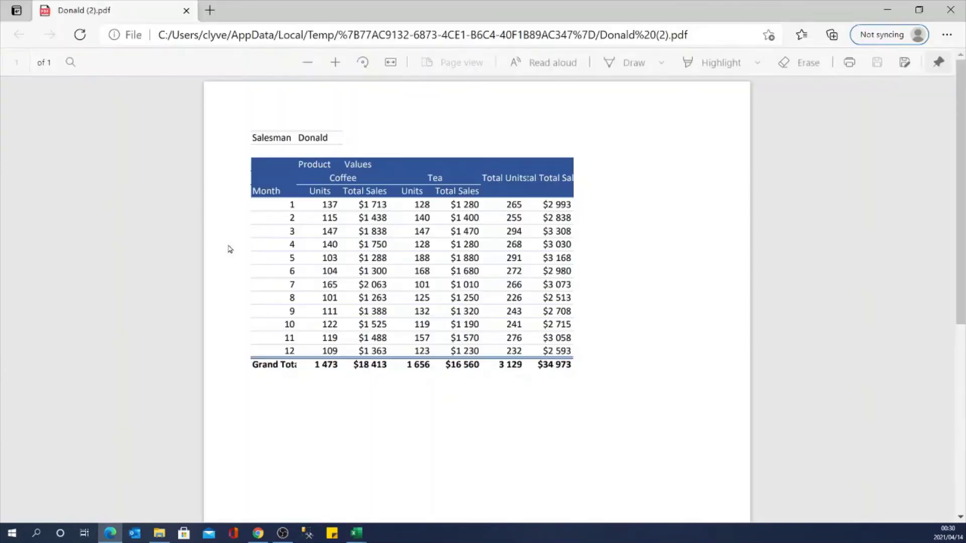